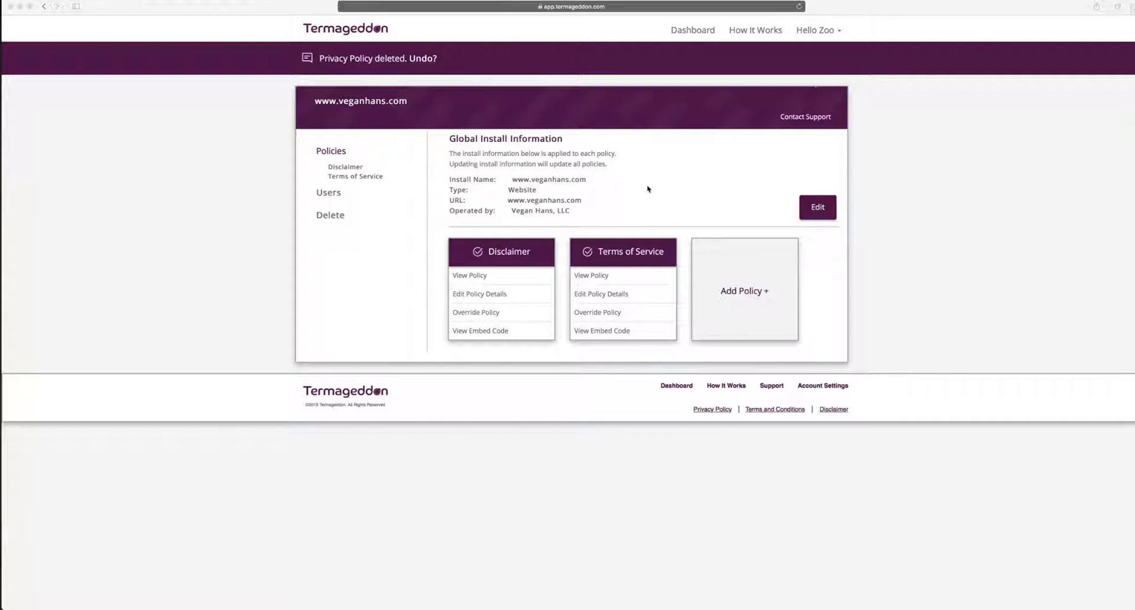
Bring the Termageddon browser window into focus
click(739, 293)
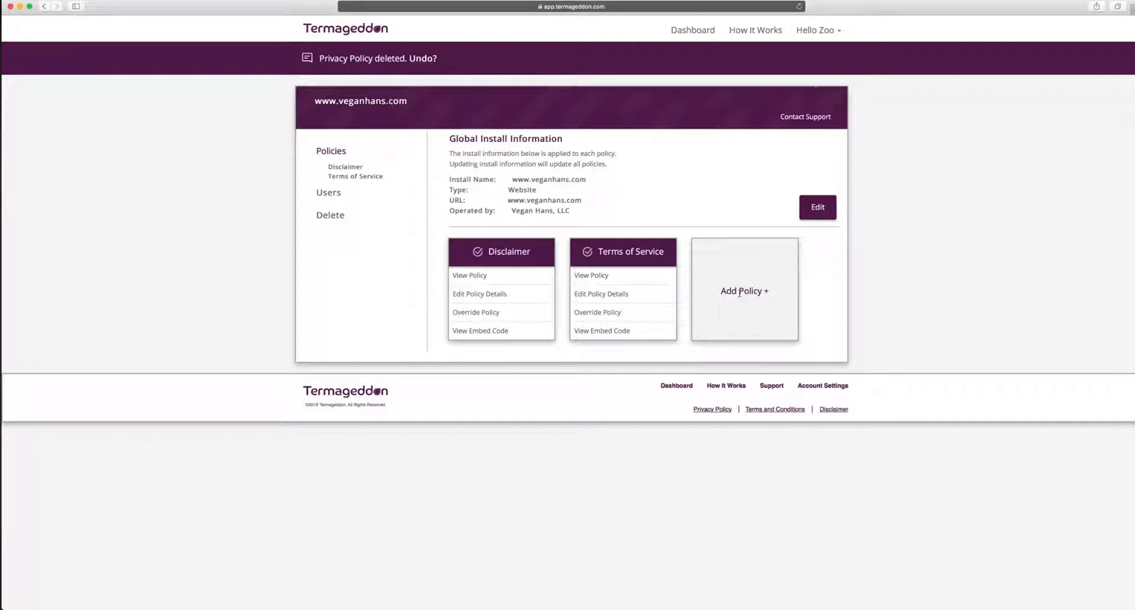
Add a Privacy Policy collecting Name, Email and Phone number, answering Yes for EU residents, then continue
click(739, 293)
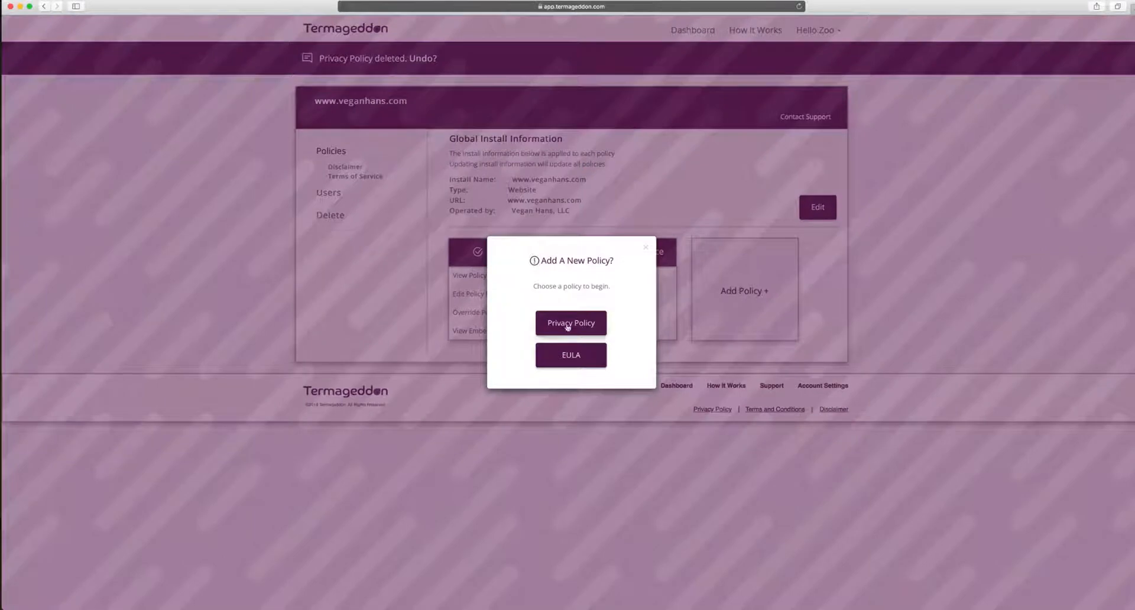
click(572, 330)
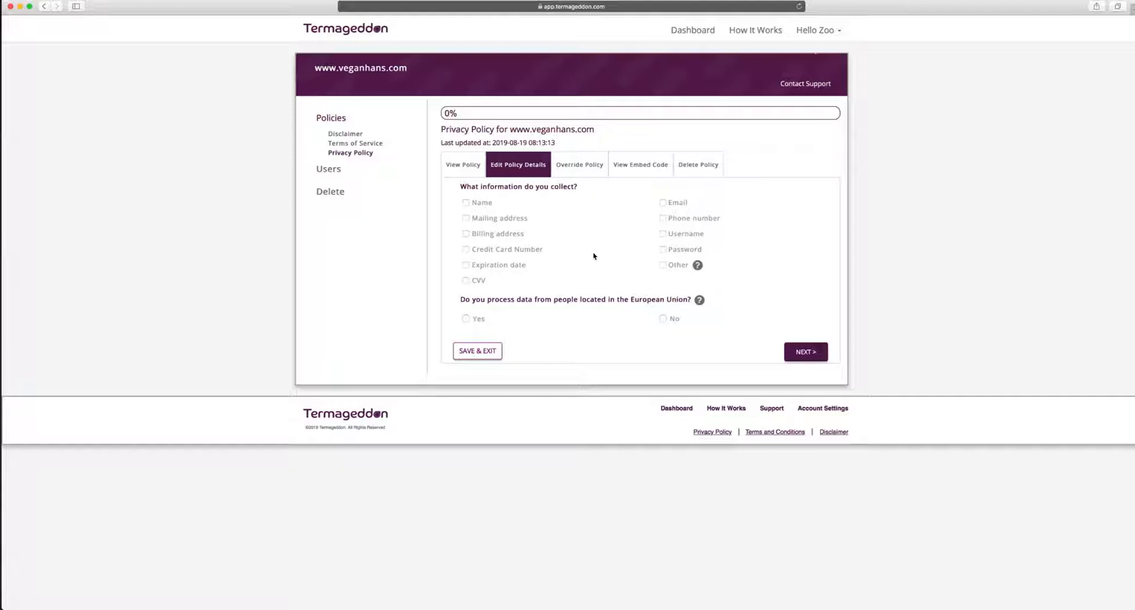
click(466, 204)
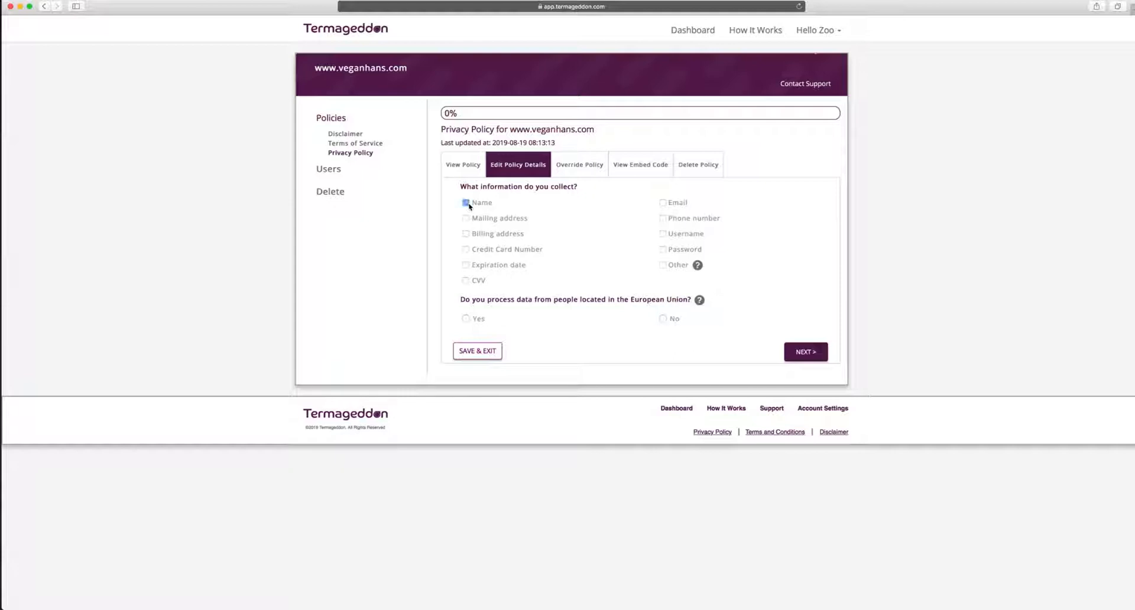
click(662, 203)
click(663, 219)
click(478, 322)
click(798, 353)
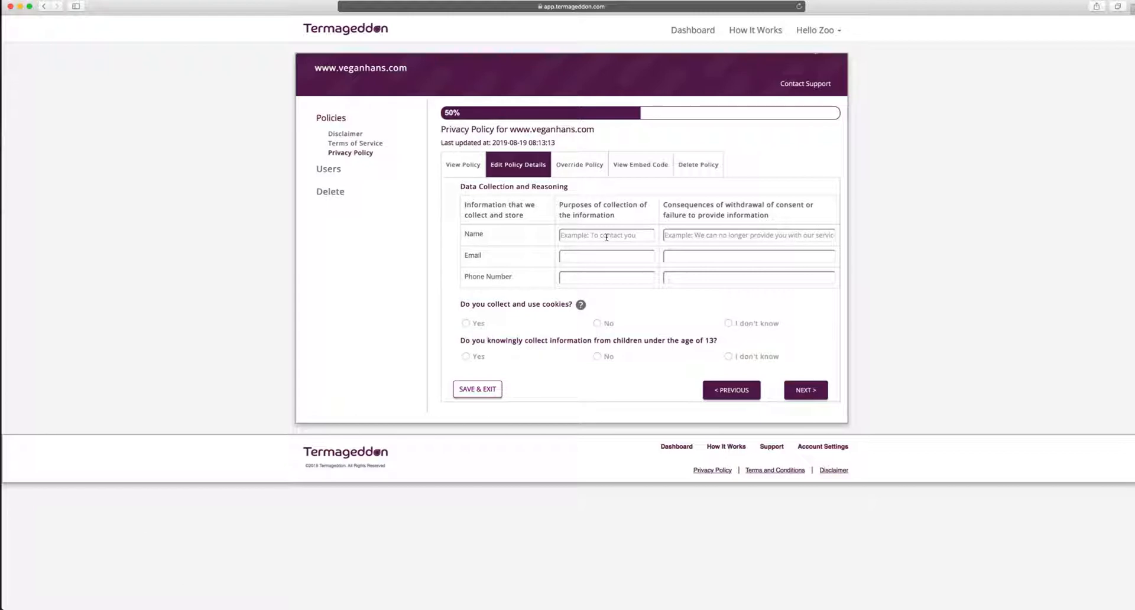
Give Name the purpose 'To contact you' and consequence 'We will not be able to address you by name'
click(606, 237)
text(To contact you)
key(Tab)
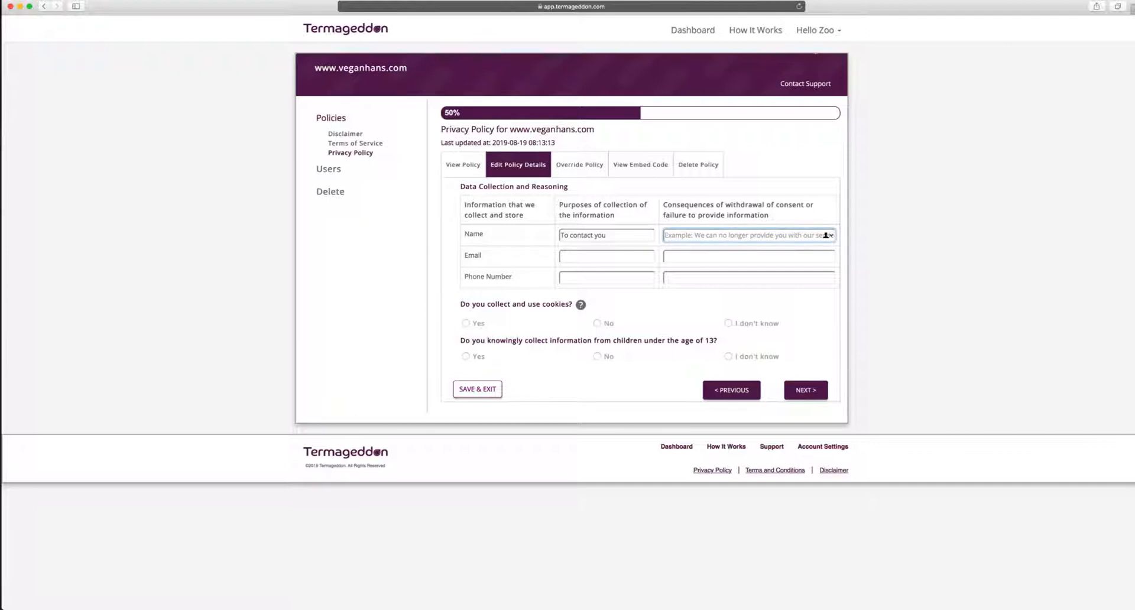
text(We )
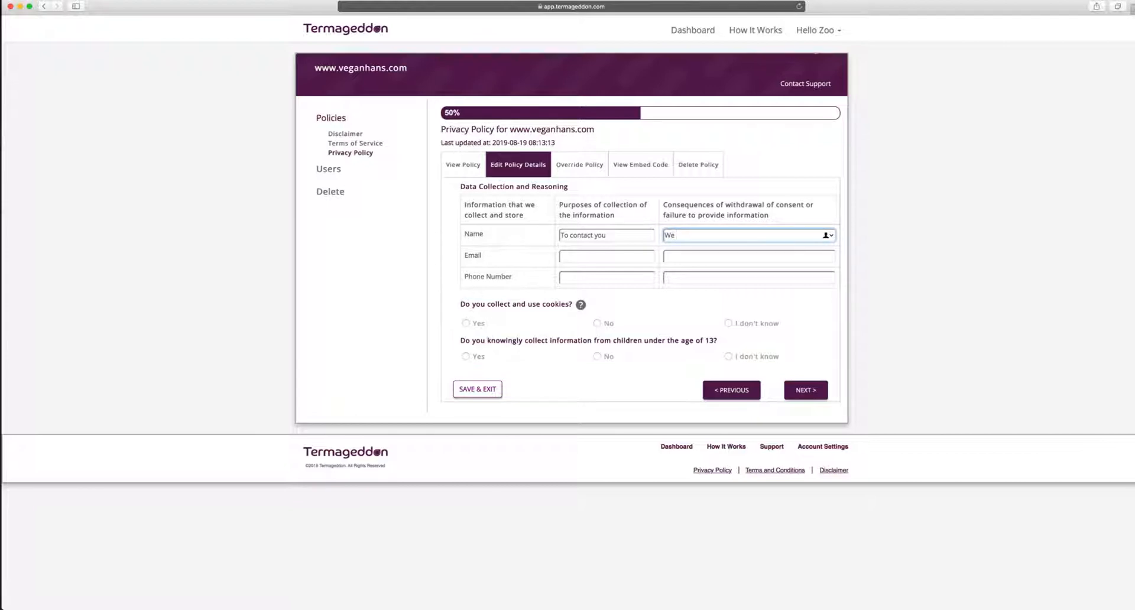
text(will not be able to address you by)
key(BackSpace)
key(BackSpace)
key(BackSpace)
key(BackSpace)
key(BackSpace)
key(BackSpace)
text(ou by ma)
key(BackSpace)
key(BackSpace)
text(name)
Enter 'To contact you and to send you email newsletters' as the Email purpose
key(Tab)
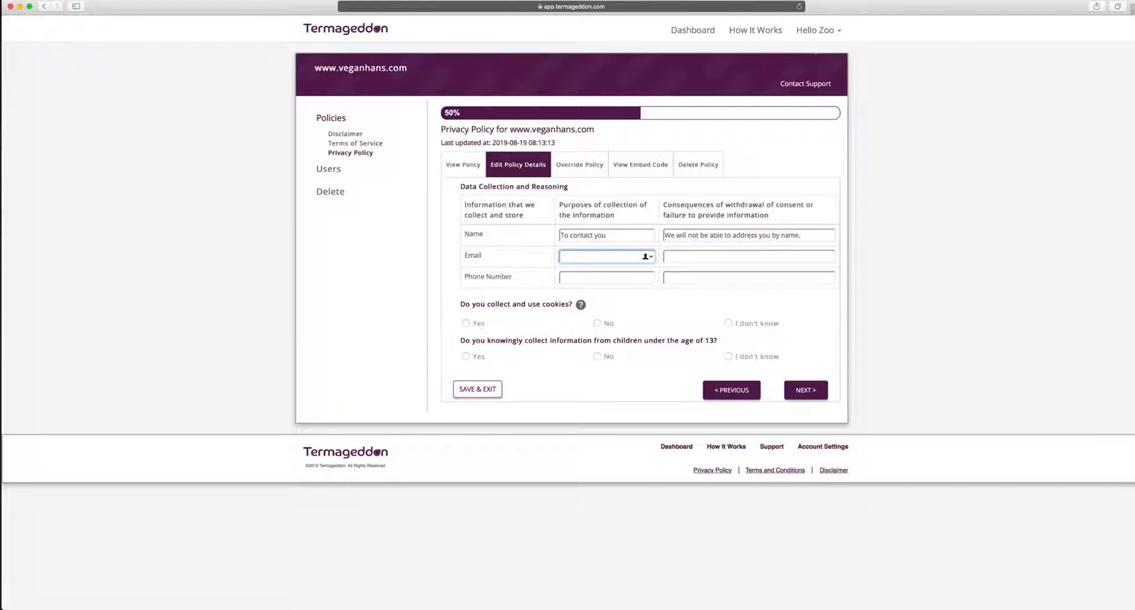
text(To contact you and tos e)
key(BackSpace)
key(BackSpace)
key(BackSpace)
text(send you email newsletters)
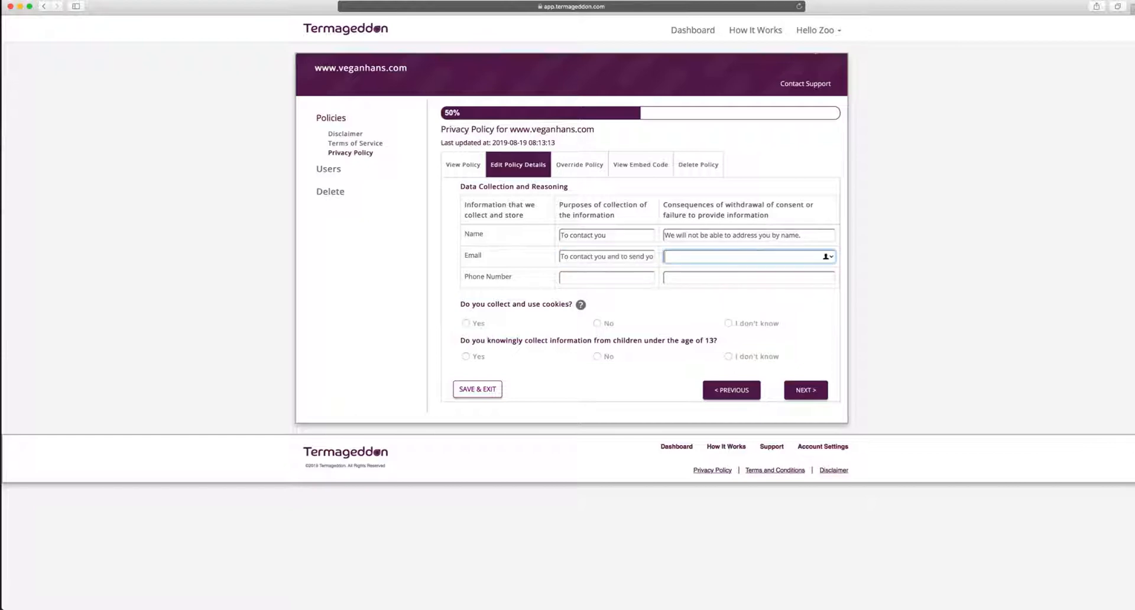
key(Tab)
Enter Email's consequence: 'We will not be able to contact you. We will not be able to send you email newsletters.'
text(We will not)
text( bl able to contac)
text(t. you)
key(BackSpace)
key(BackSpace)
key(BackSpace)
key(BackSpace)
key(BackSpace)
text(you. We will not be abl)
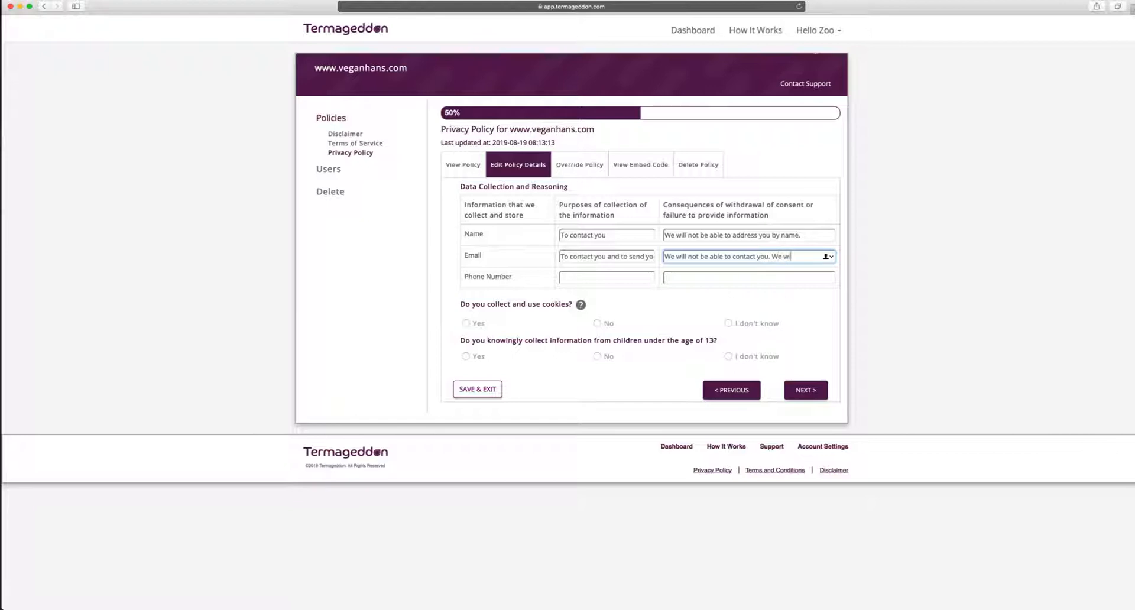
text(e to send you email newsletters.)
Give Phone Number 'To contact you' and 'We will not be able to contact you'; answer cookies Yes, children No
key(Tab)
text(T)
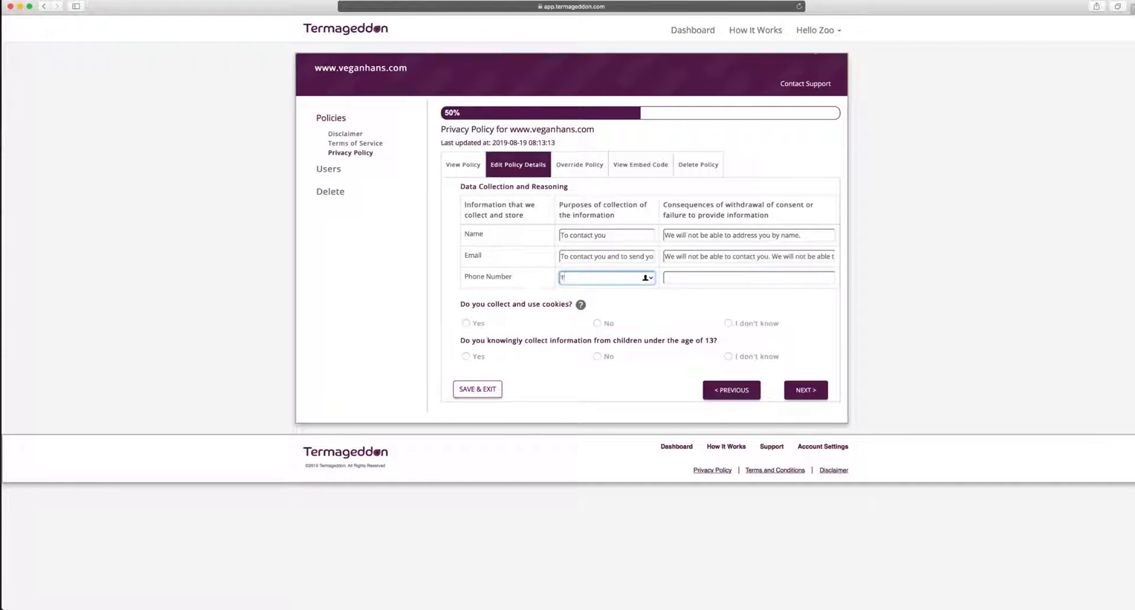
text(o contact you)
key(Tab)
text(We wi)
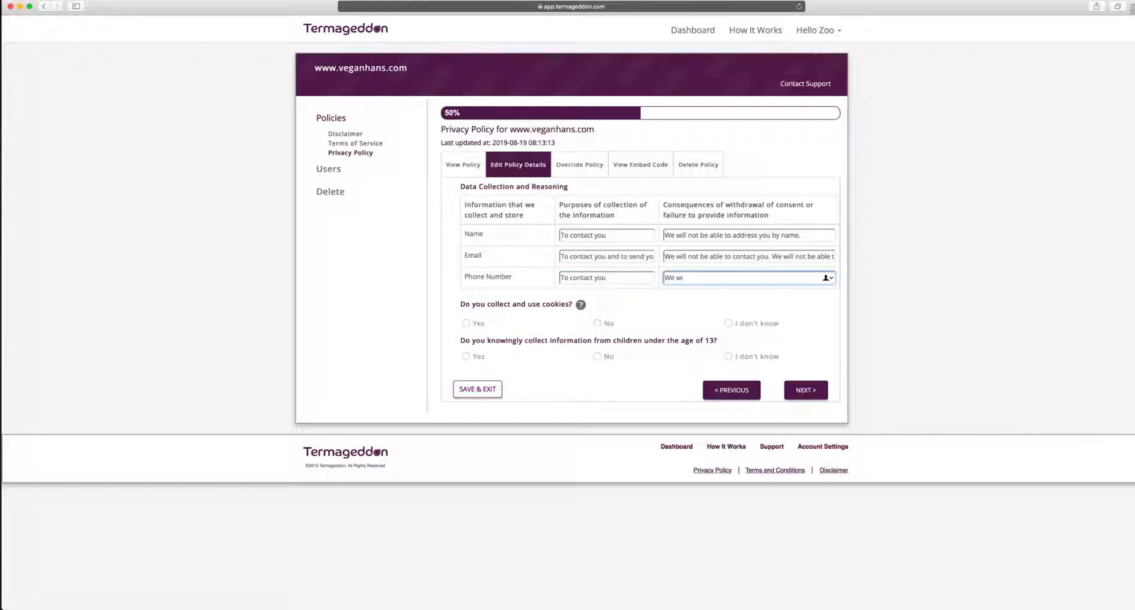
text(ll not be able to contact you.)
click(466, 324)
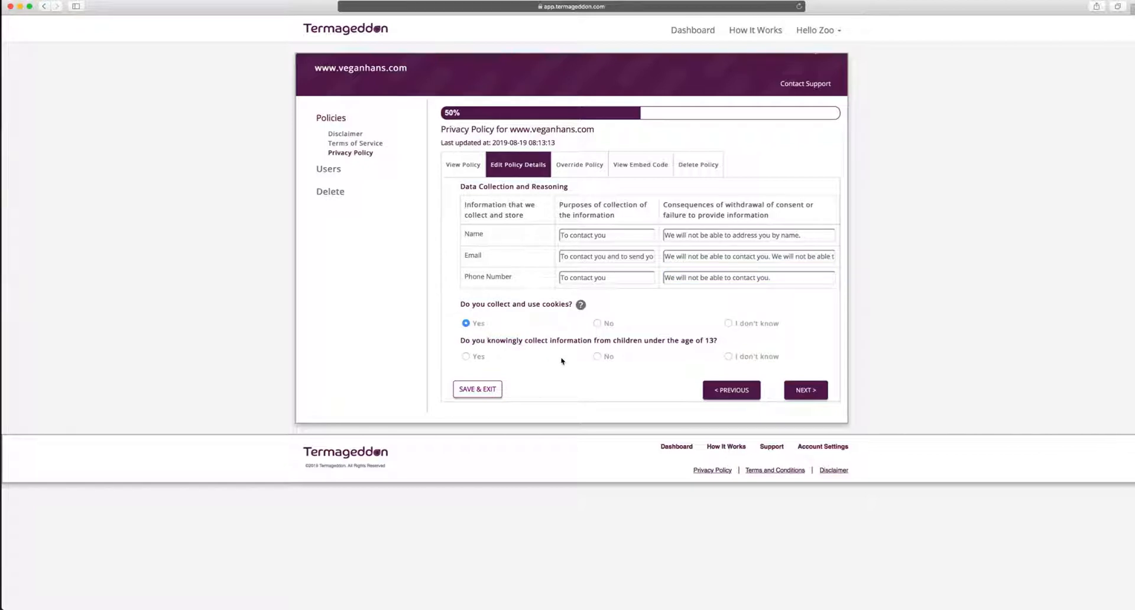
click(597, 357)
Select uses: contact you, provide services, answer questions, email newsletters, resolve disputes, enforce terms
click(805, 390)
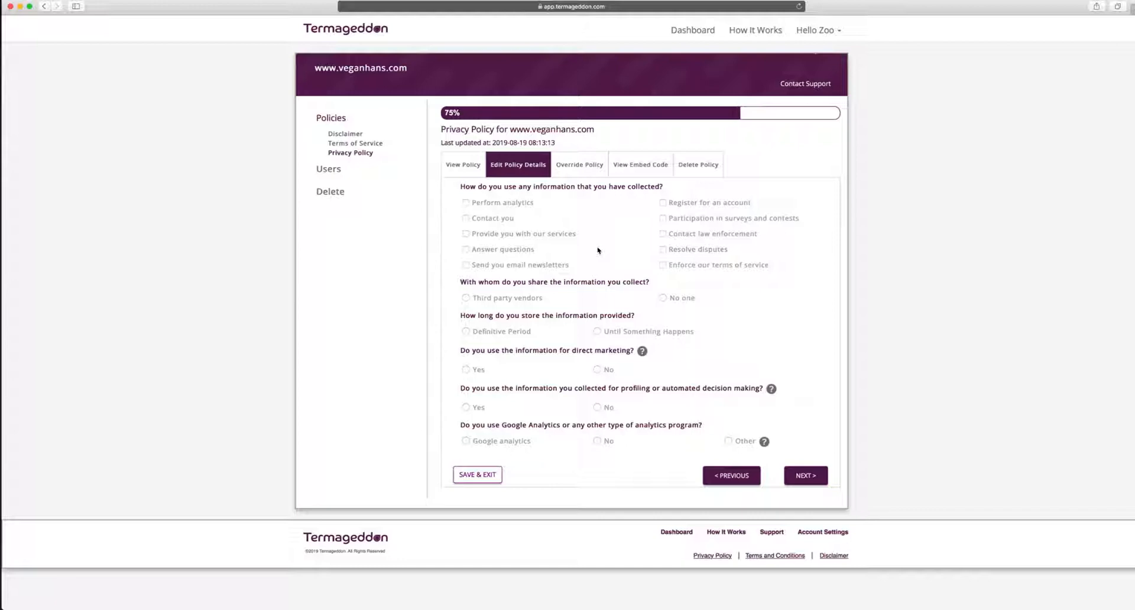
click(482, 223)
click(489, 234)
click(489, 250)
click(491, 267)
click(714, 251)
click(715, 266)
State information is shared with third-party vendors, including email marketing and website operators
click(534, 300)
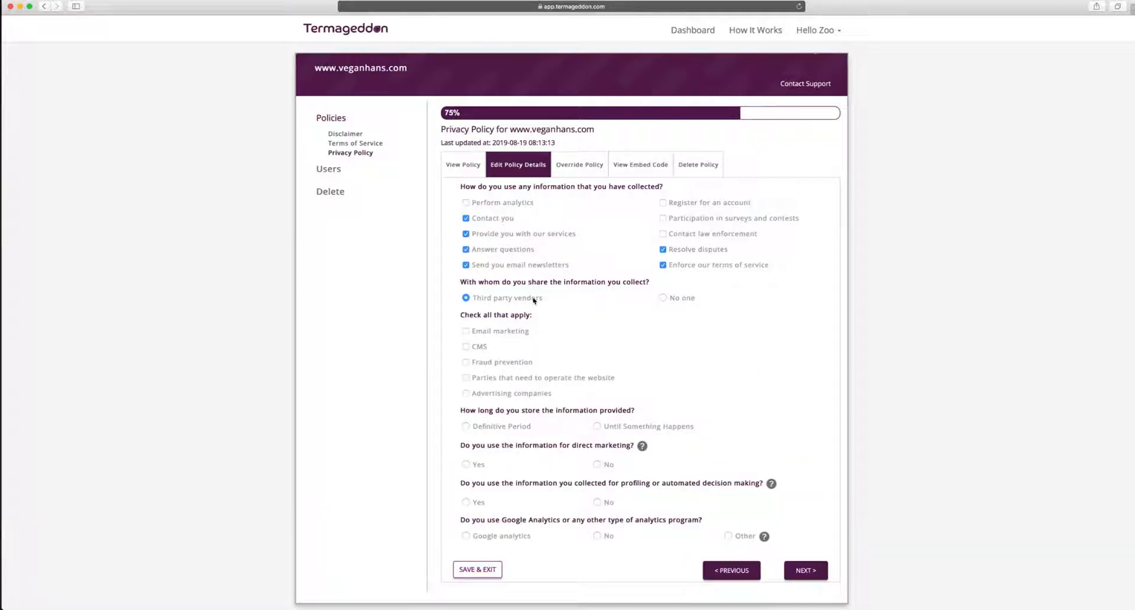
click(513, 332)
click(506, 380)
Set information storage to a definitive period of 10 days
scroll(546, 348, down, 1)
scroll(546, 348, down, 1)
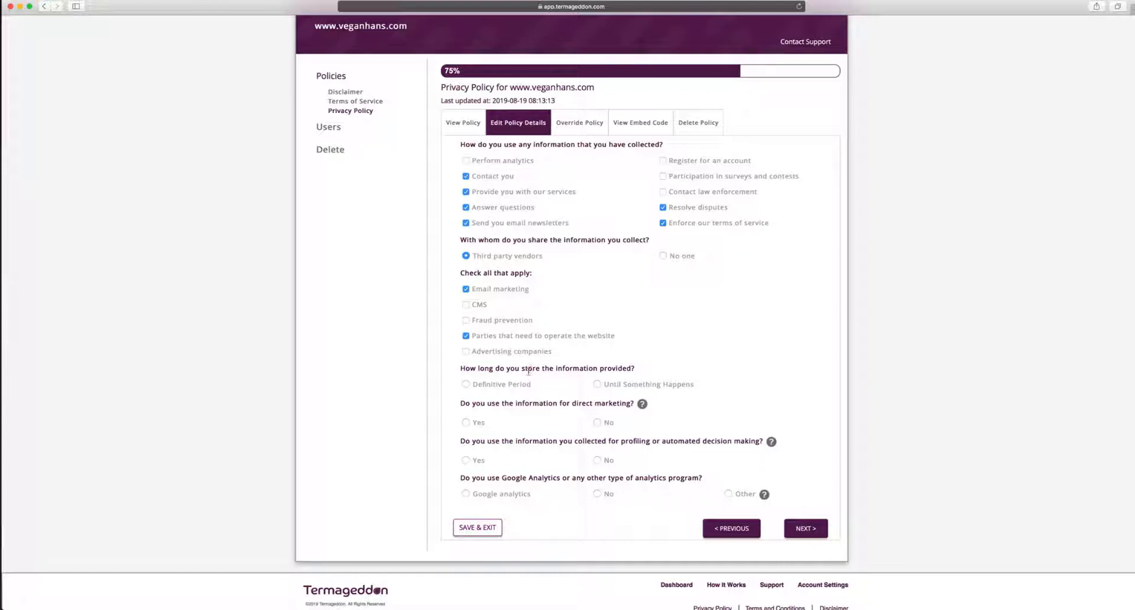
click(524, 385)
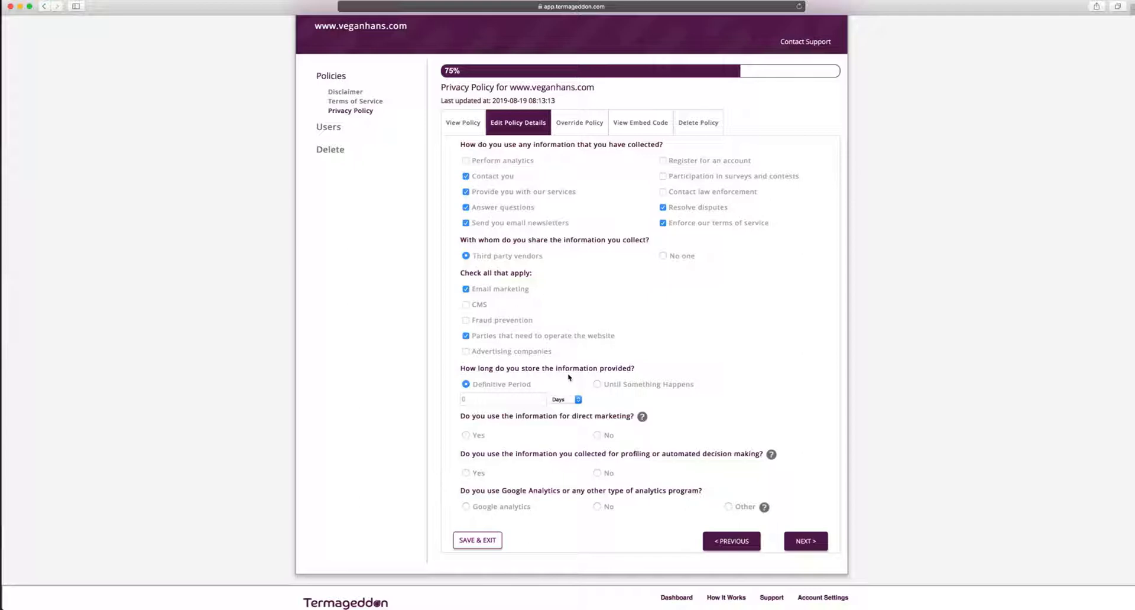
click(505, 401)
text(10)
click(609, 385)
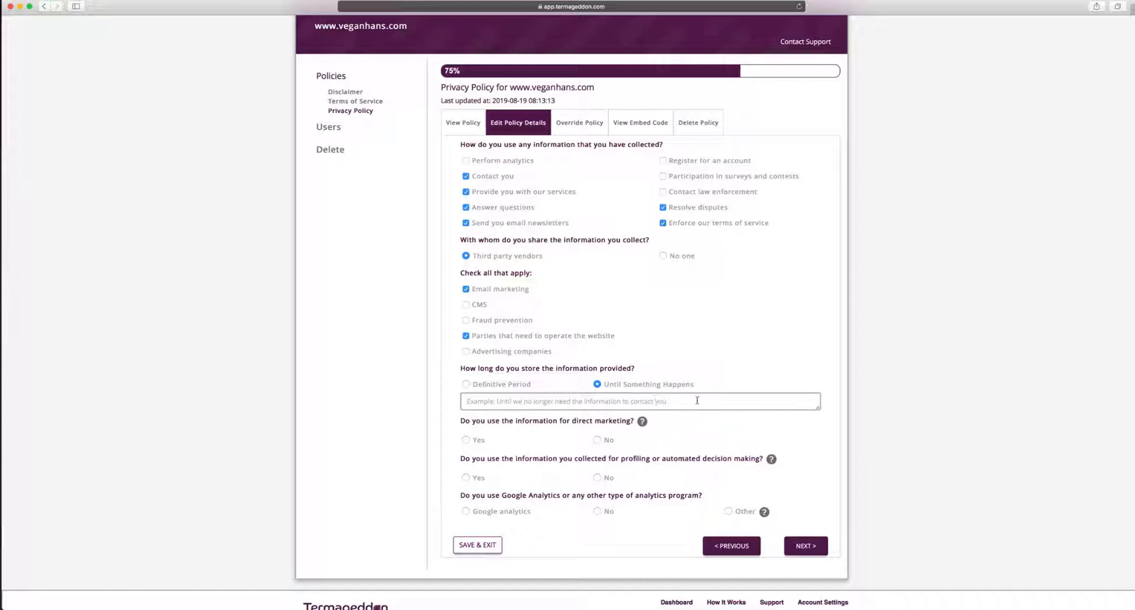
click(501, 385)
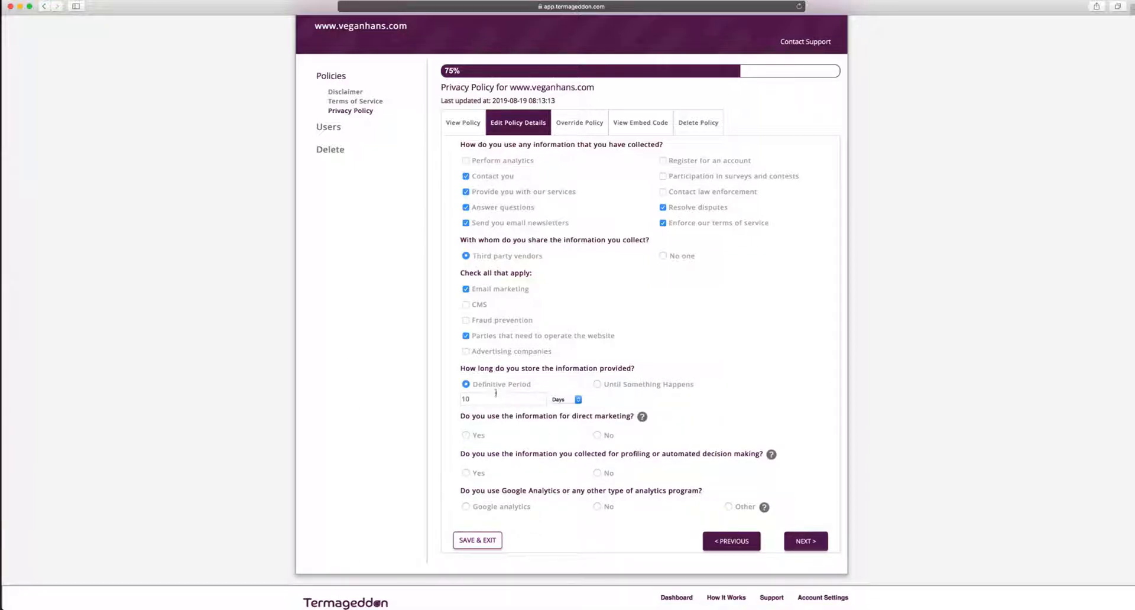
Answer Yes to using information for direct marketing
scroll(495, 393, down, 1)
scroll(495, 393, down, 1)
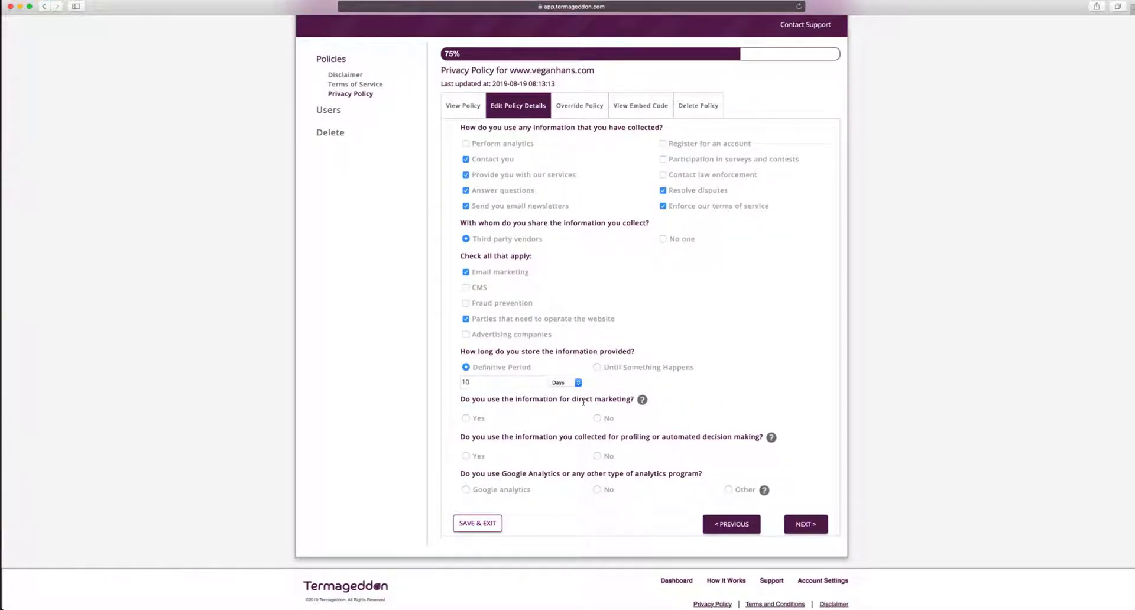
mouse_move(644, 400)
click(479, 423)
Answer No to profiling and automated decisions, and indicate the site uses Google Analytics
scroll(531, 422, down, 1)
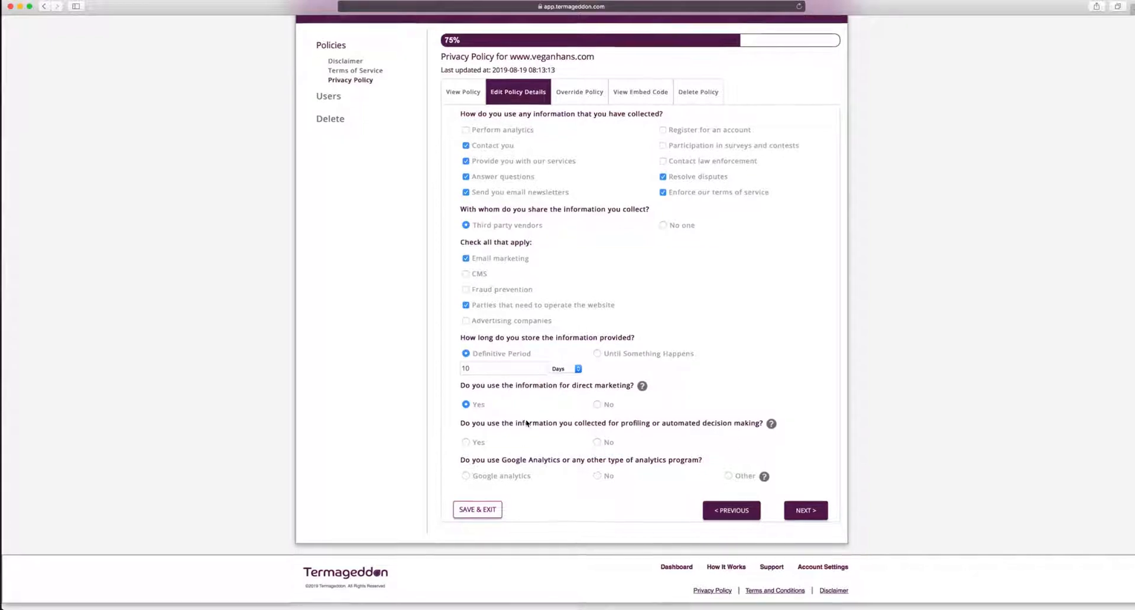
scroll(527, 423, down, 1)
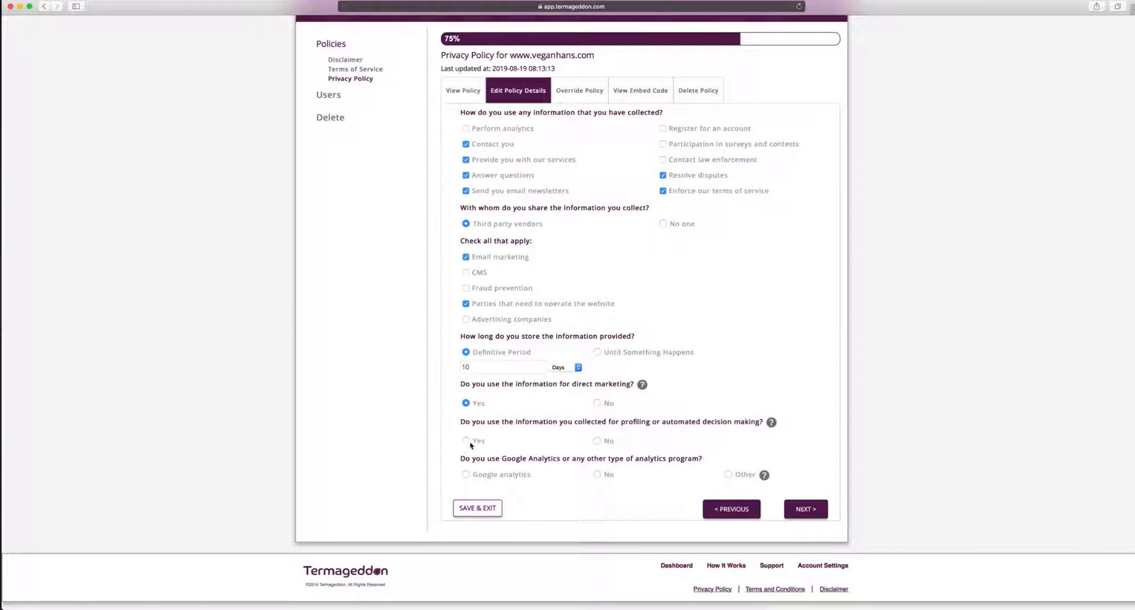
click(597, 441)
click(465, 441)
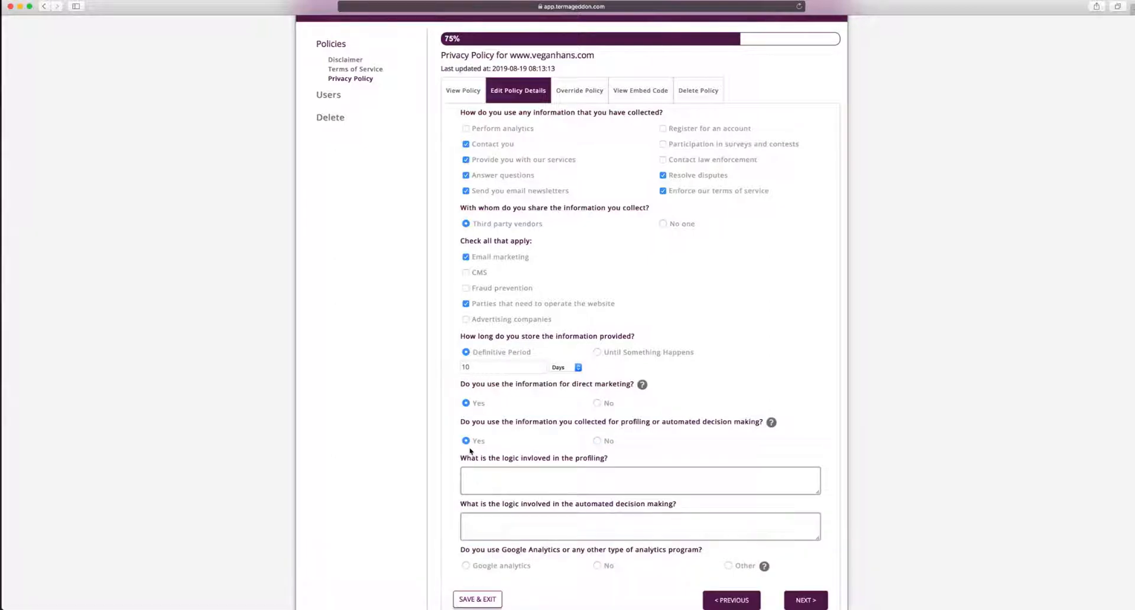
scroll(470, 451, down, 1)
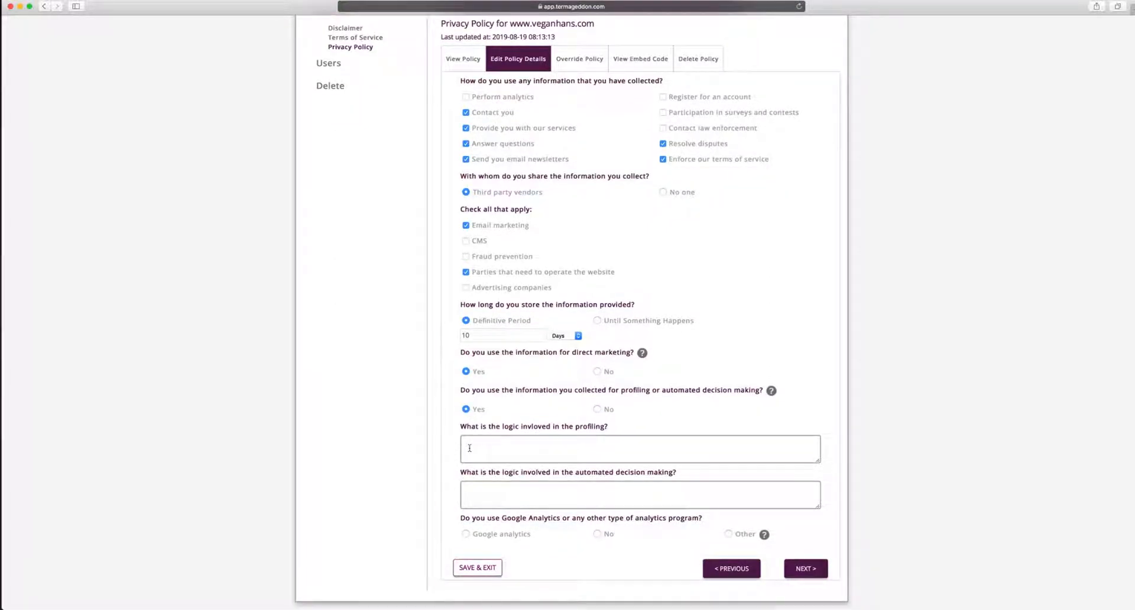
click(603, 411)
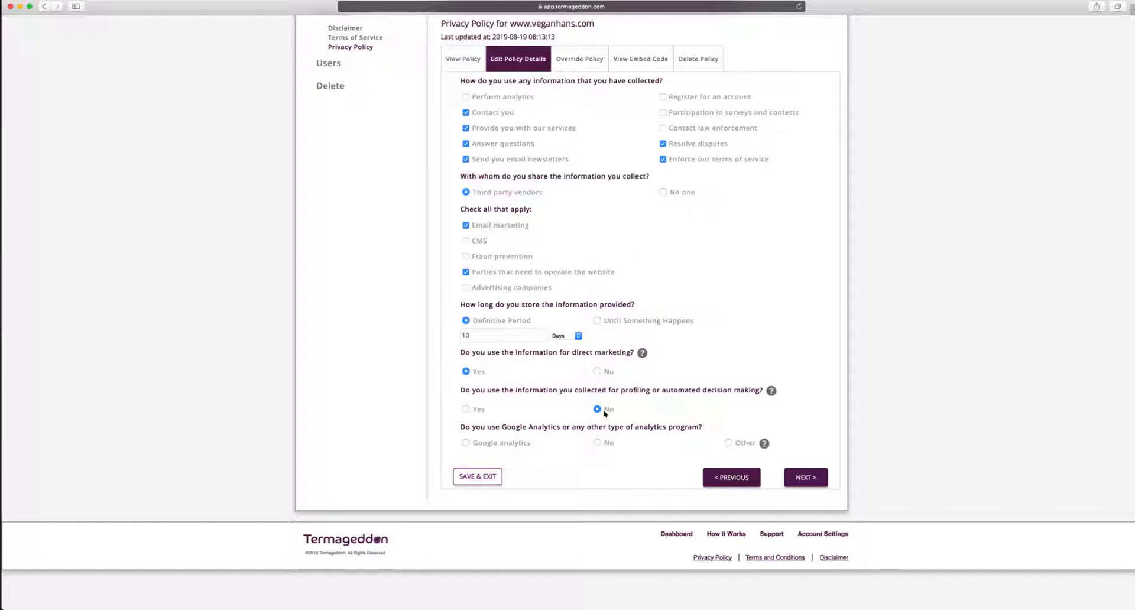
click(519, 446)
On the final page, answer Yes to third-party links and No to Do Not Track
click(805, 477)
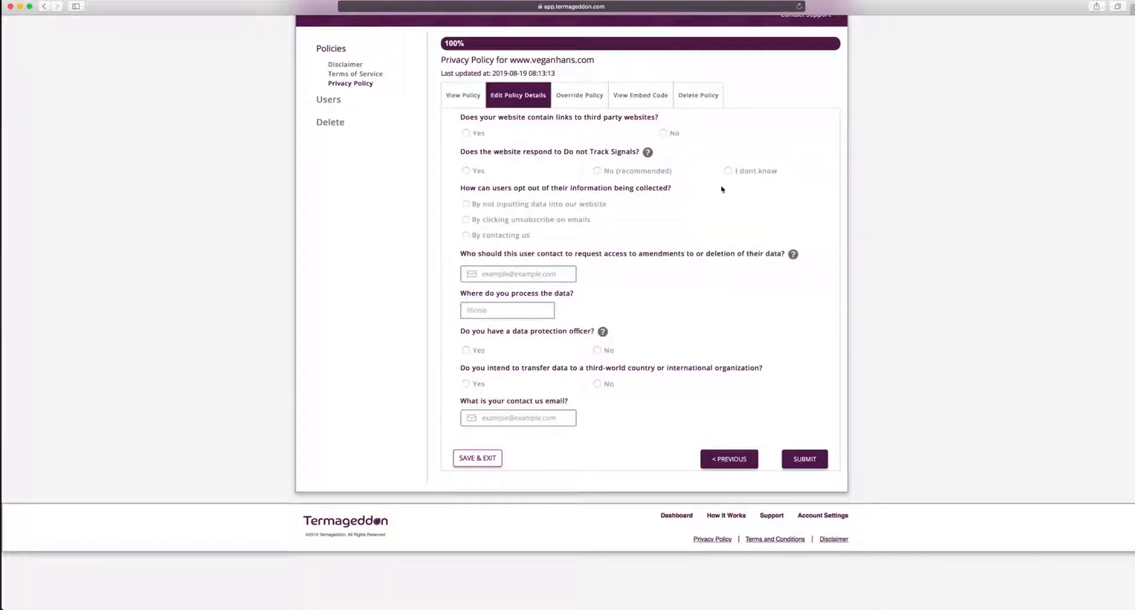
scroll(721, 189, up, 1)
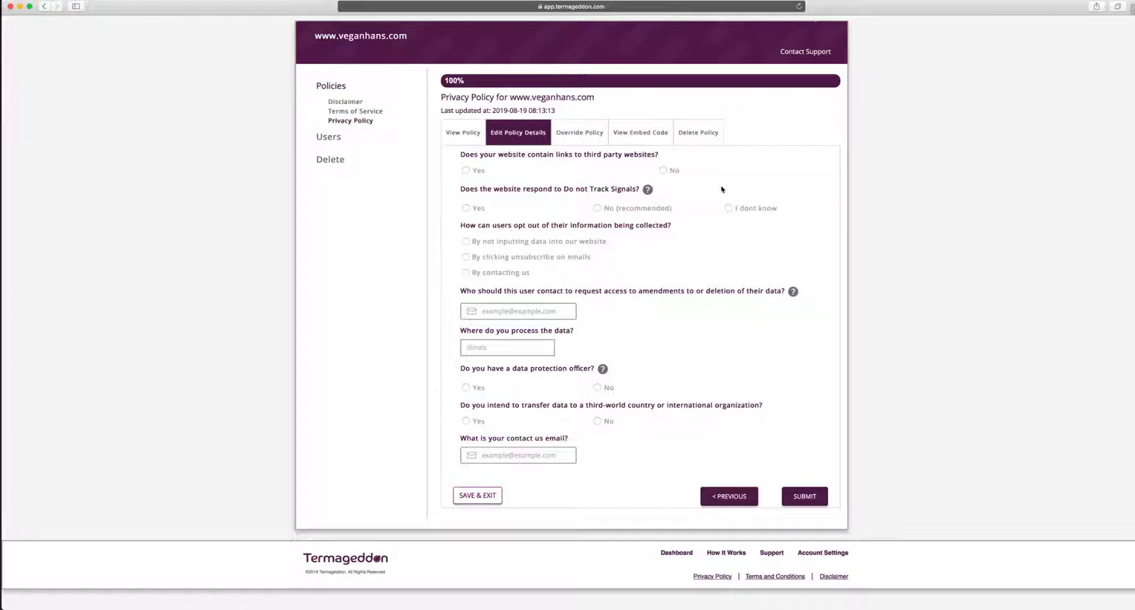
click(476, 175)
click(595, 208)
Tick all three opt-out methods and enter the data-request contact e-mail
click(509, 244)
click(508, 262)
click(507, 275)
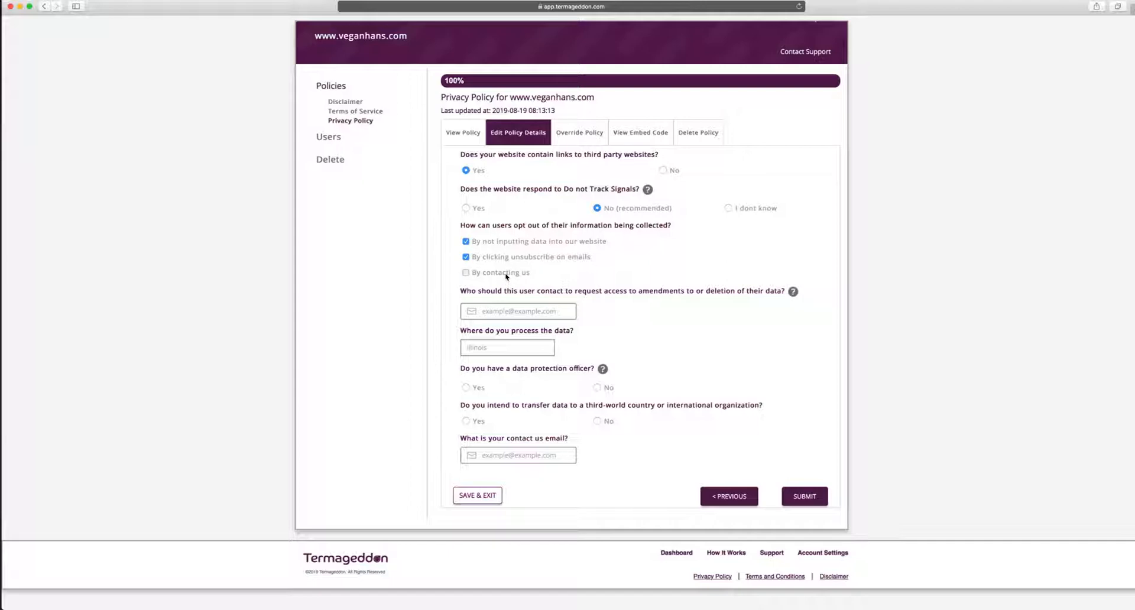
click(510, 307)
key(Tab)
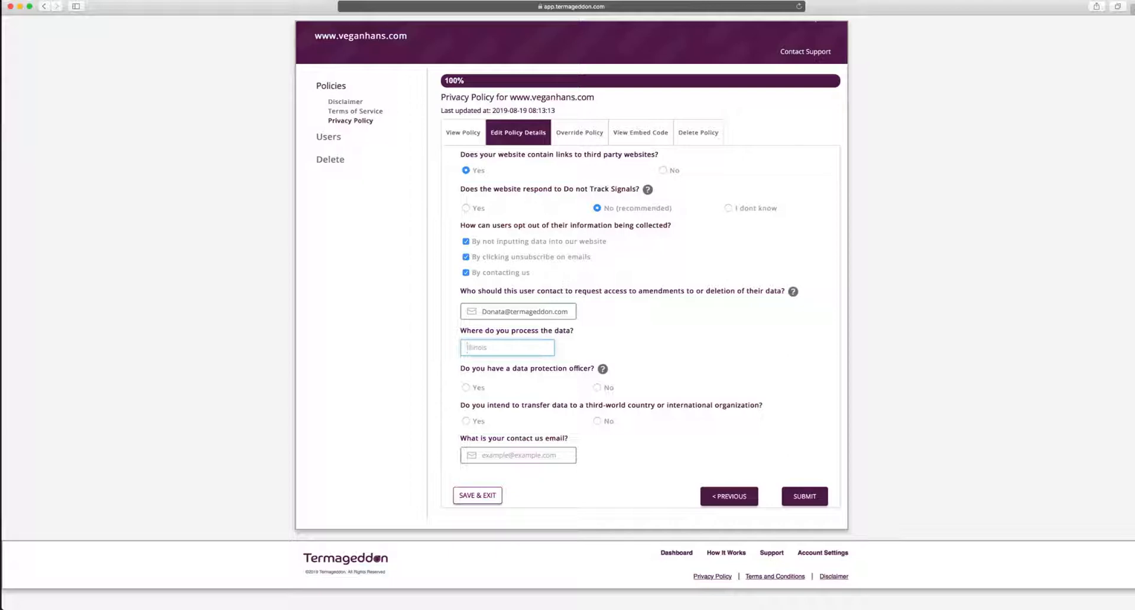
Set Illinois as processing location, No DPO, no international transfer, add the contact e-mail, and submit
text(Illinois)
click(598, 388)
click(605, 423)
click(527, 456)
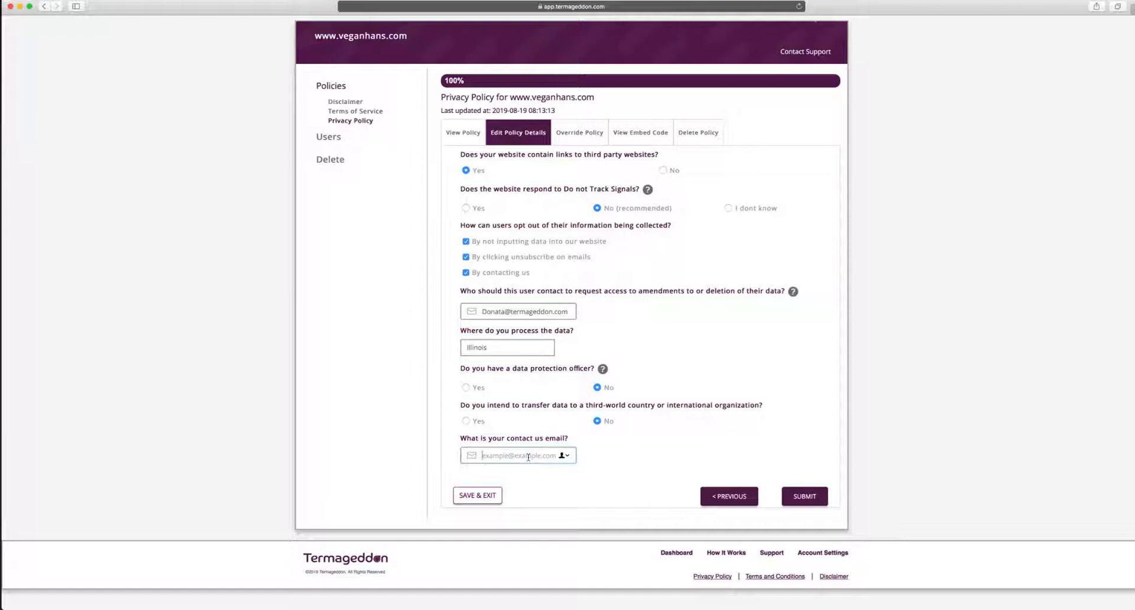
click(692, 453)
click(797, 492)
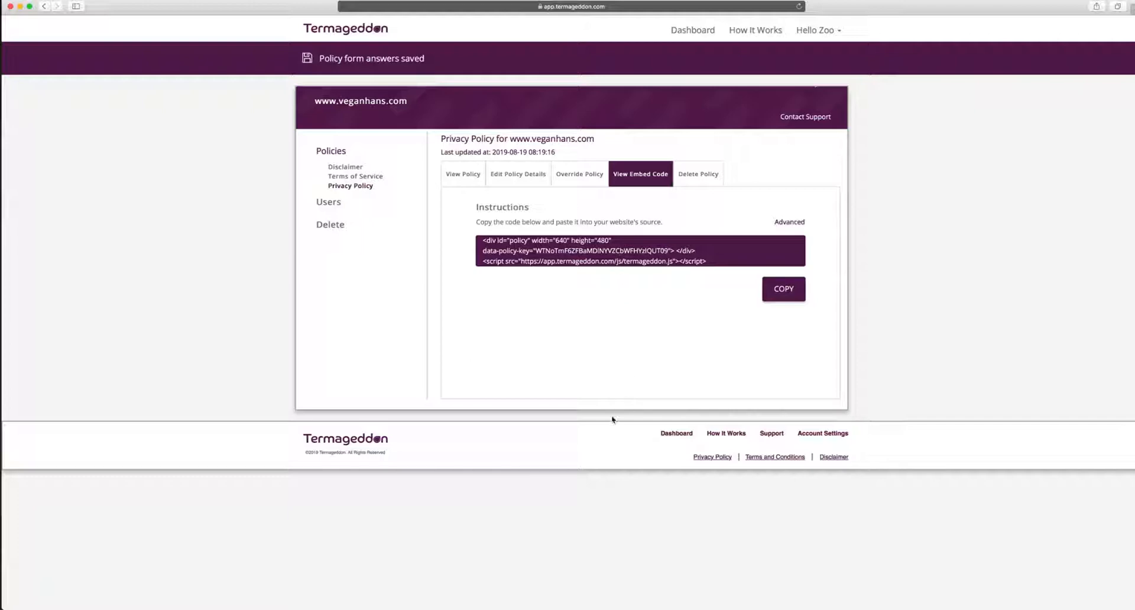
click(722, 458)
Show the View Policy text and scroll down to its closing Questions section
click(464, 179)
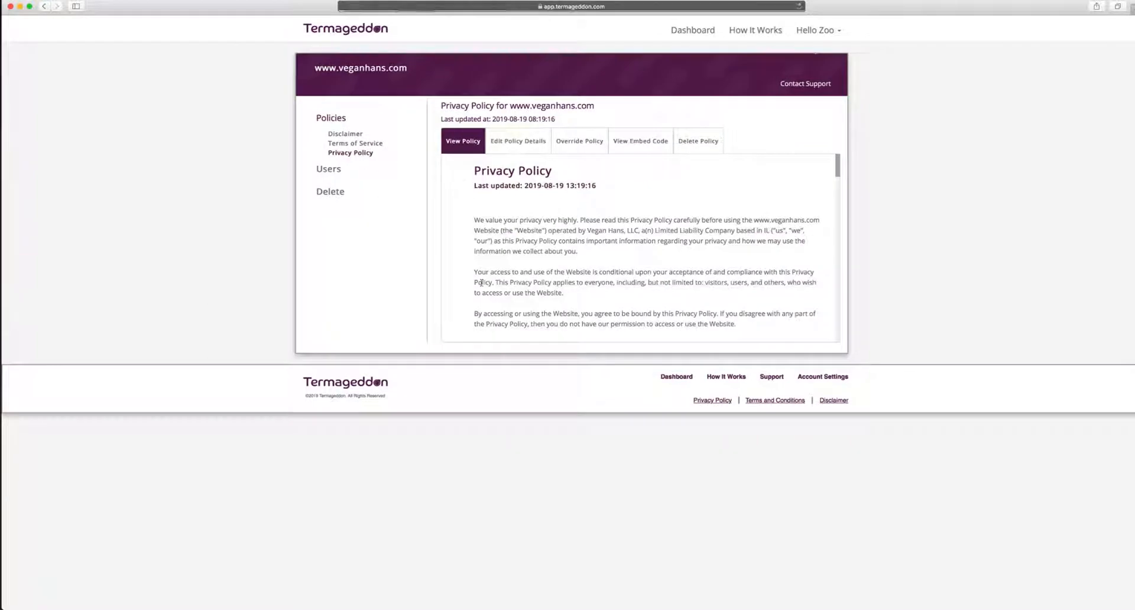
scroll(472, 248, down, 5)
scroll(482, 286, down, 10)
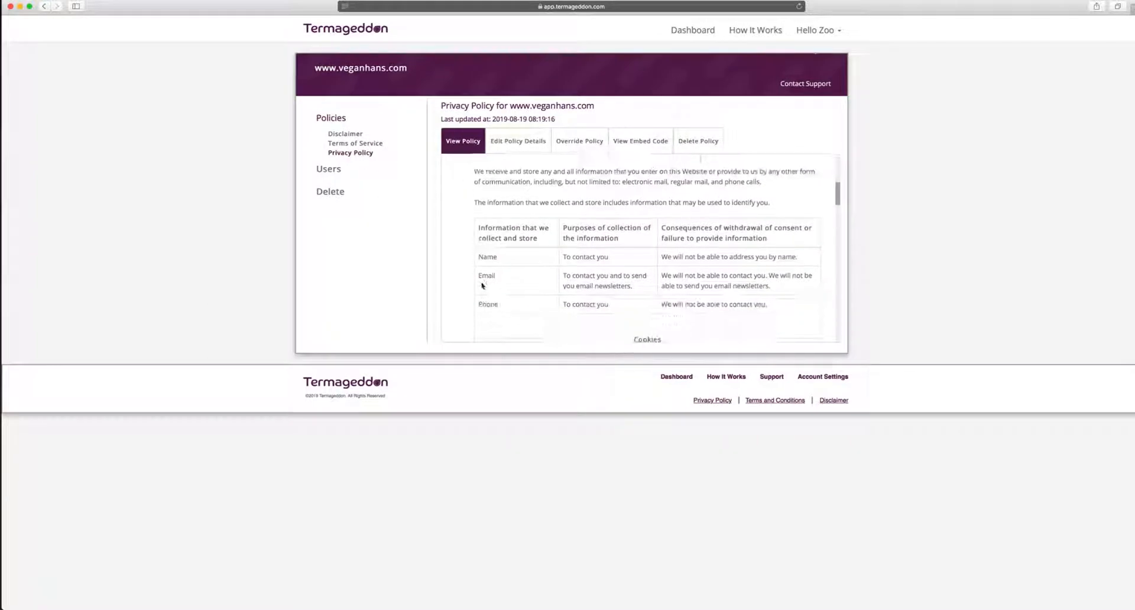
scroll(482, 285, down, 8)
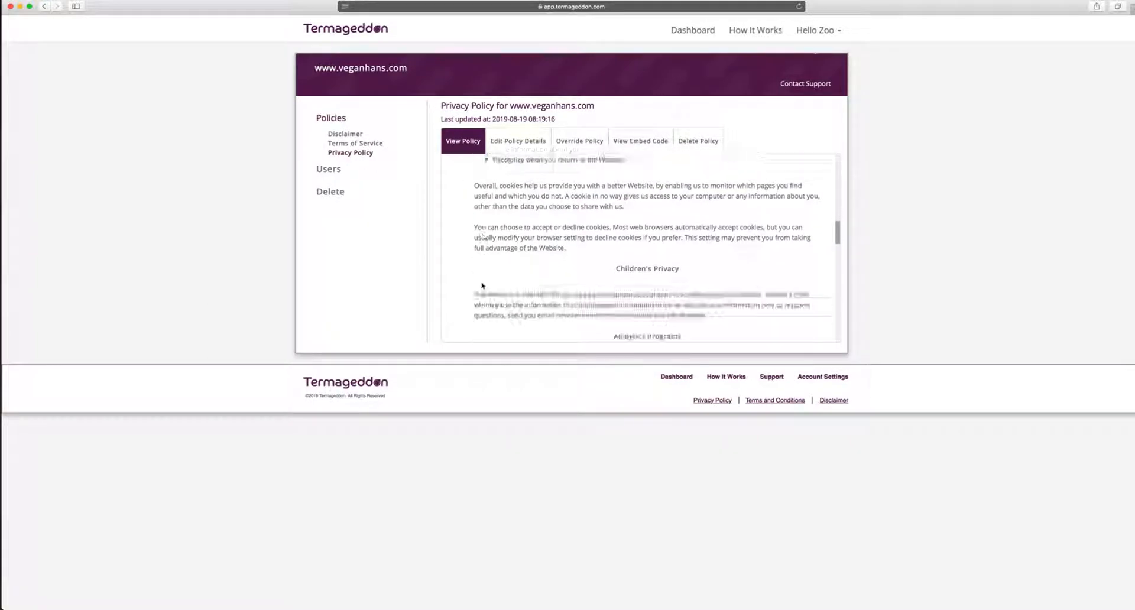
scroll(482, 286, down, 5)
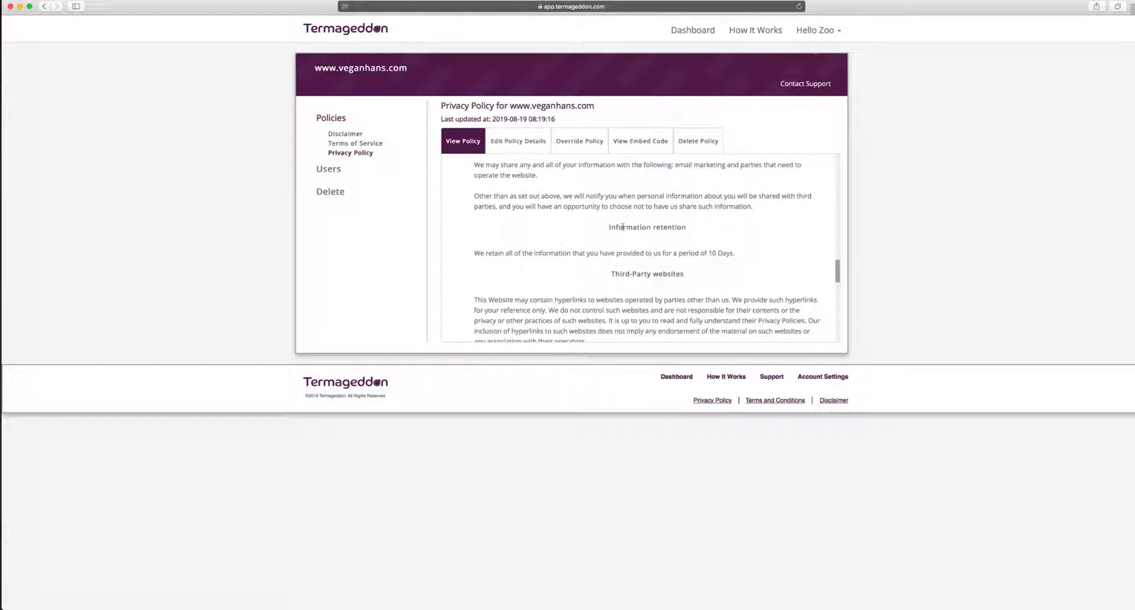
scroll(653, 240, down, 10)
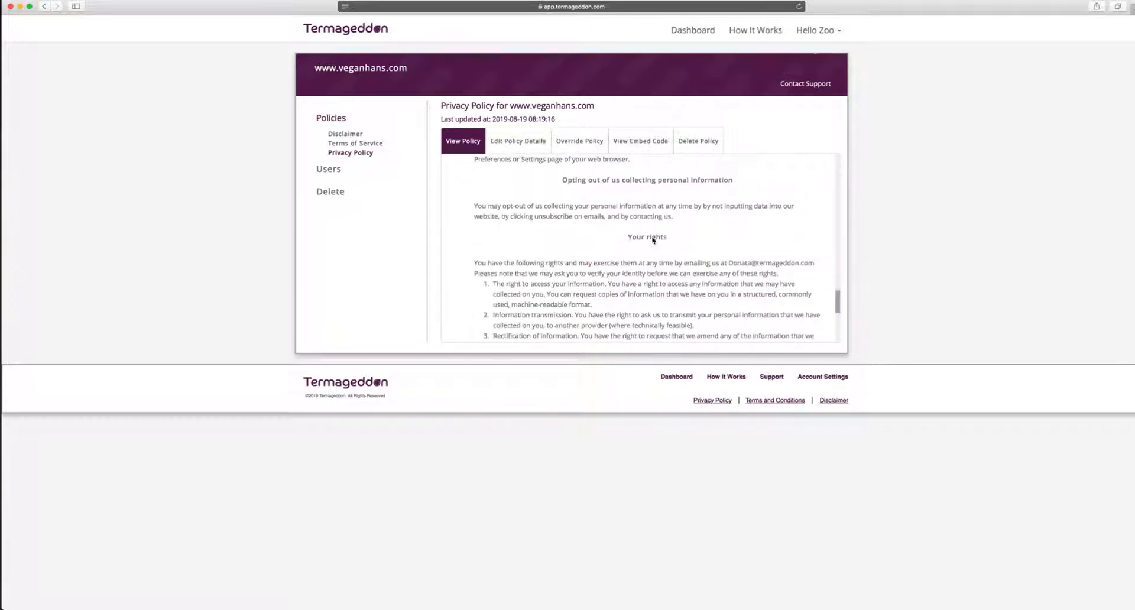
scroll(652, 232, down, 2)
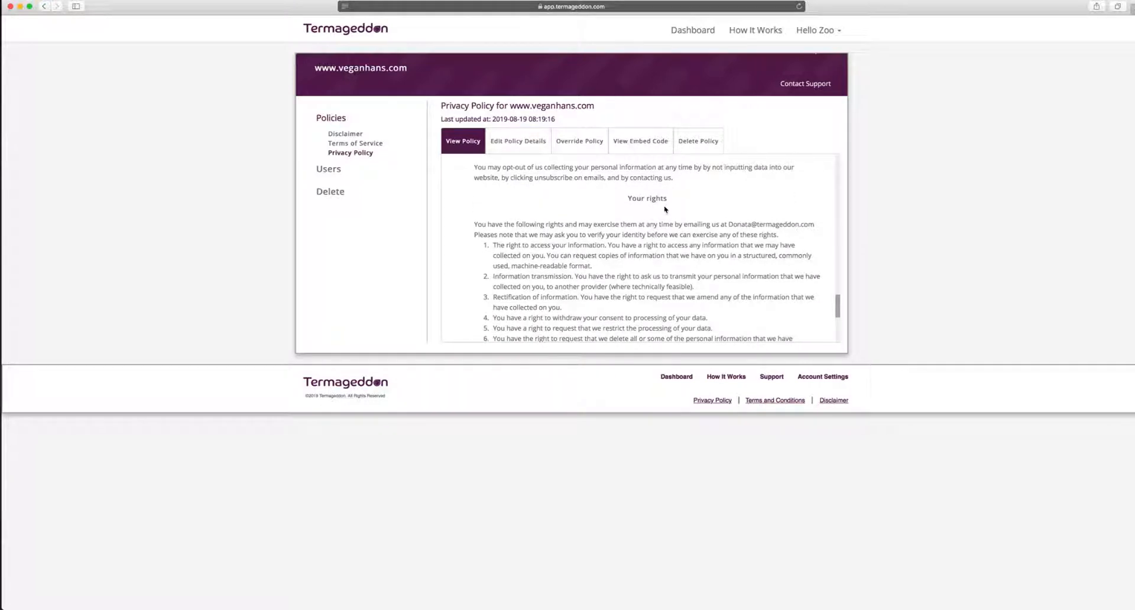
scroll(665, 209, down, 8)
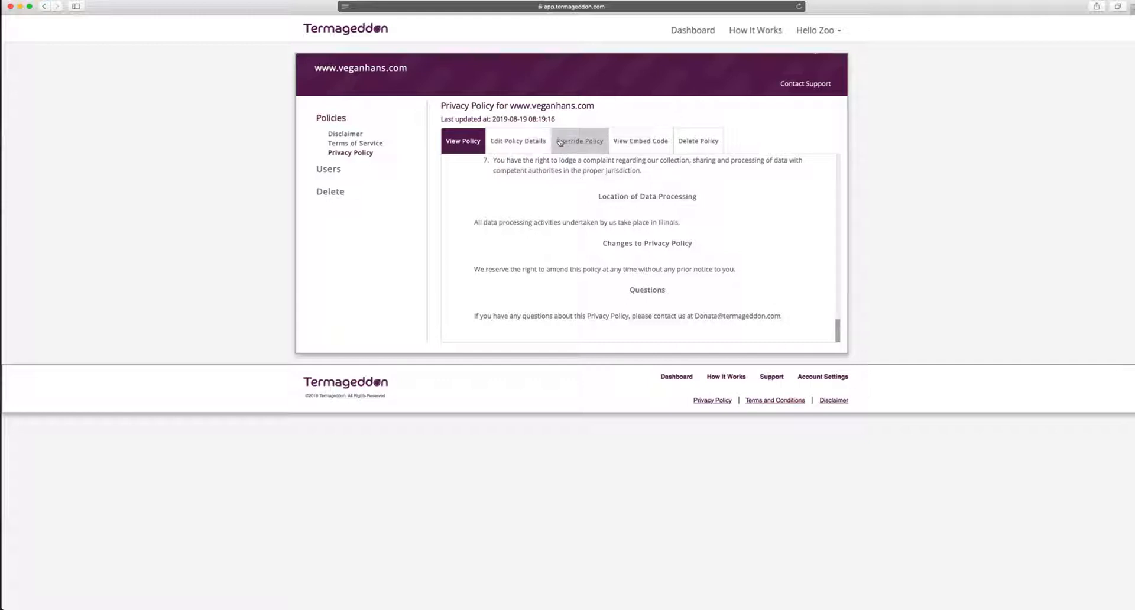
Switch to Edit Policy Details to reopen the questionnaire at its first page
click(528, 146)
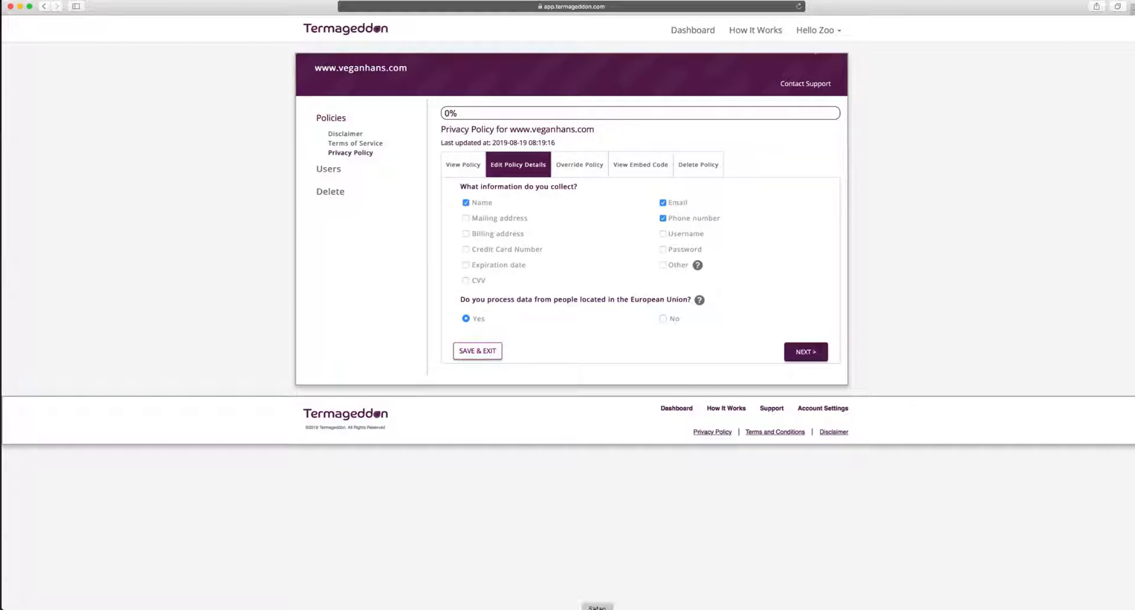
click(629, 607)
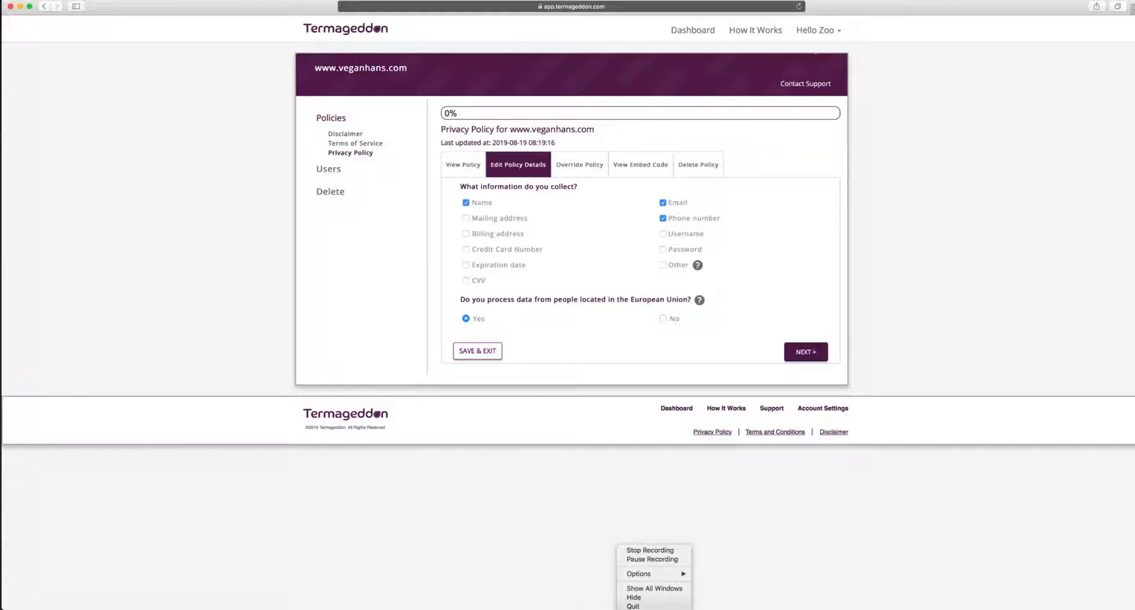